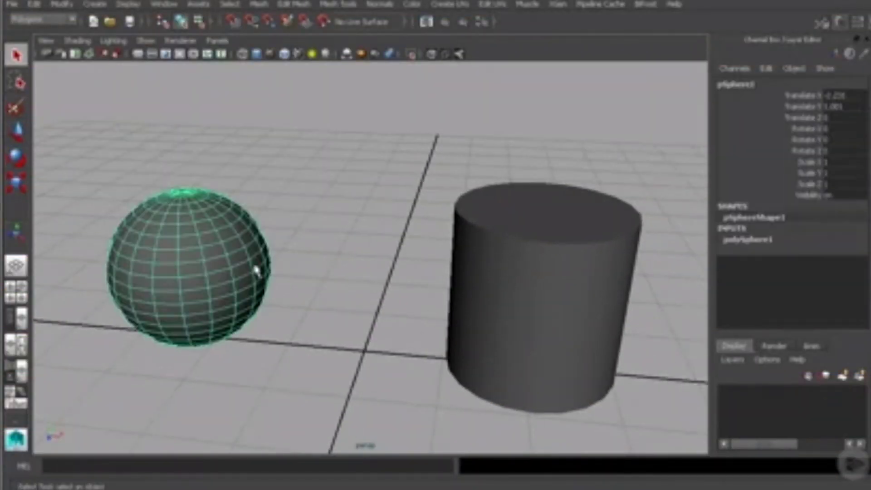
Select the cylinder and orbit the perspective view to a higher angle.
left_click(481, 306)
left_click_drag(477, 317, 469, 310, "alt")
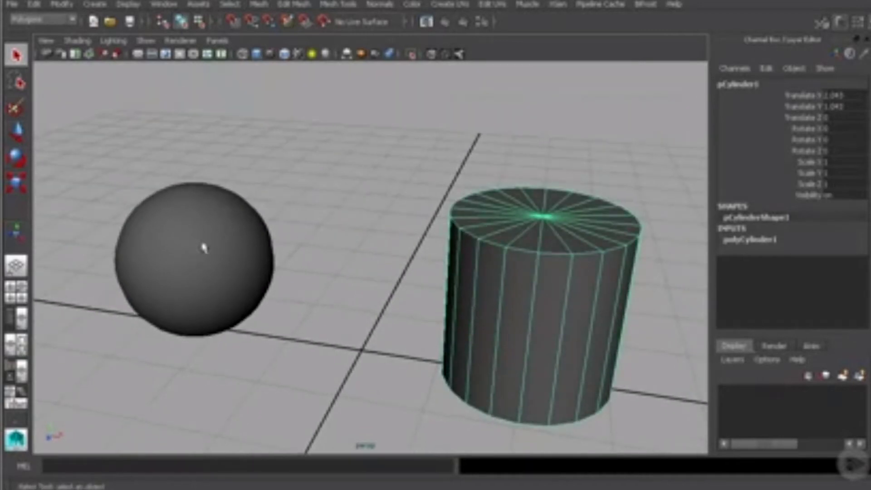
mouse_move(291, 266)
left_mouse_down("alt")
mouse_move(286, 276)
mouse_move(359, 261)
mouse_move(317, 287)
mouse_move(311, 266)
mouse_move(273, 271)
mouse_move(287, 267)
left_mouse_up("alt")
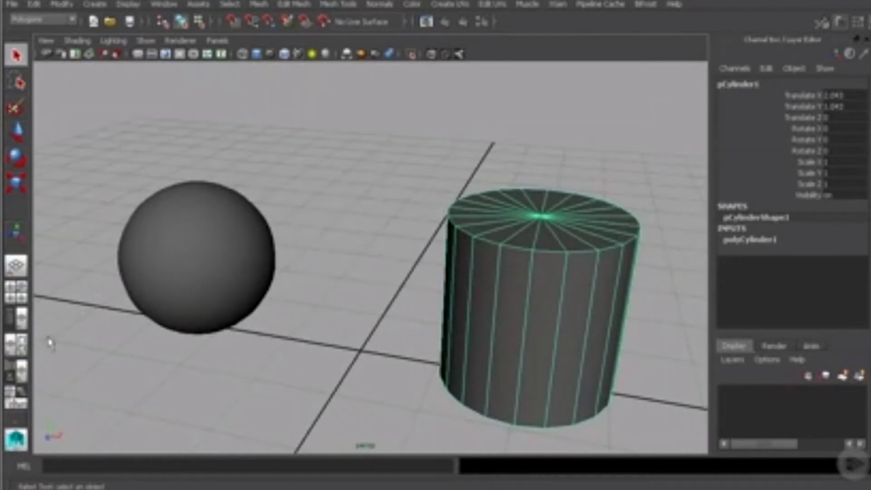
Switch to the Persp/UV Texture Editor layout and frame the view closely on the sphere.
left_click(16, 345)
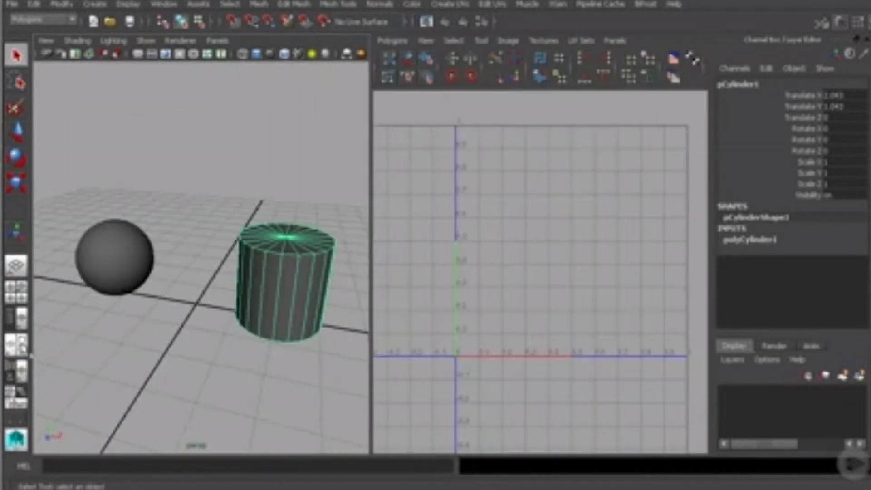
left_click(114, 265)
left_click(250, 275)
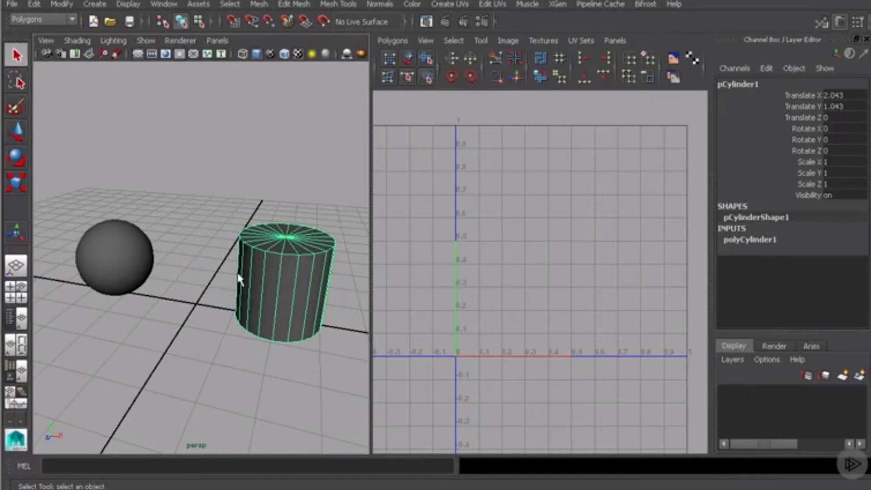
left_click_drag(236, 286, 274, 296, "alt")
left_click(137, 252)
left_click_drag(154, 307, 227, 295, "alt")
right_click_drag(227, 296, 253, 301, "alt")
Open the Create UVs > Cylindrical Mapping options for the sphere and move the dialog lower.
left_click(449, 4)
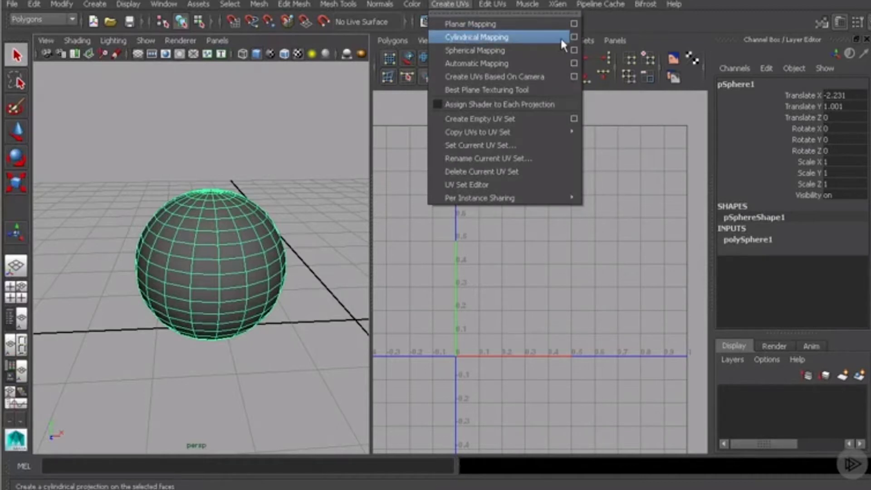
left_click(574, 37)
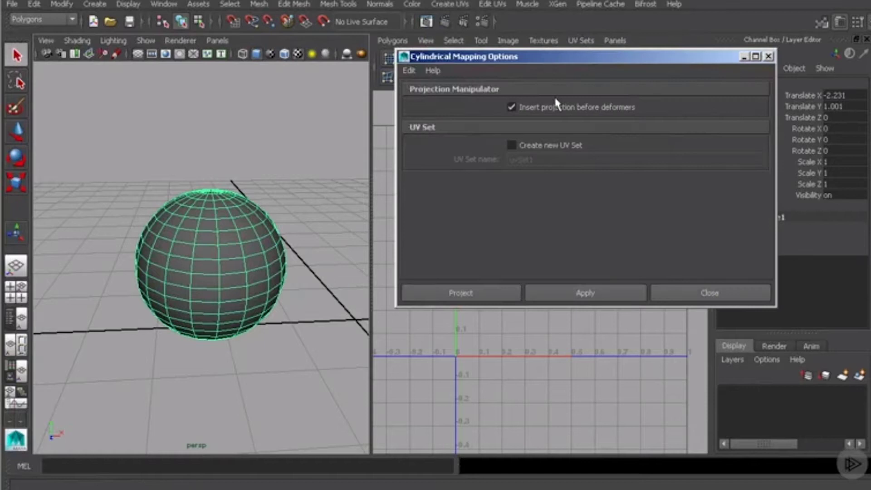
left_click_drag(561, 59, 557, 105)
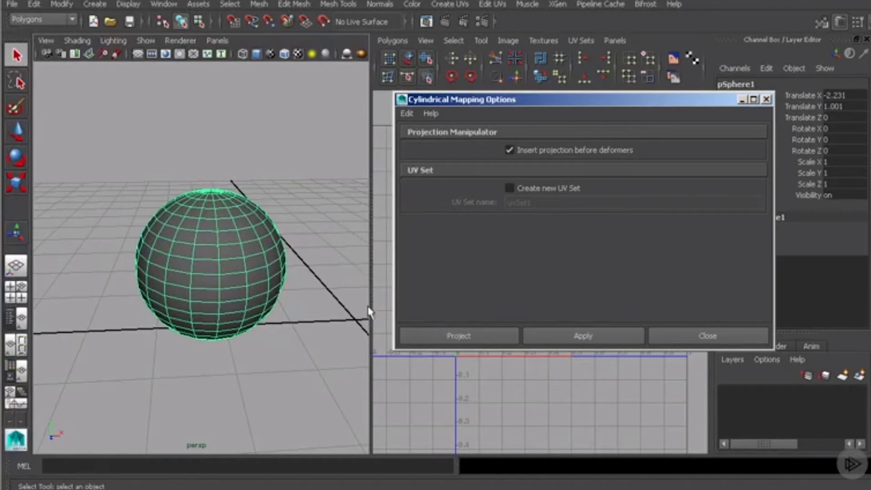
Project a cylindrical mapping (polyCylProj1) onto the sphere and zoom out the UV editor to see the UVs.
left_click(429, 337)
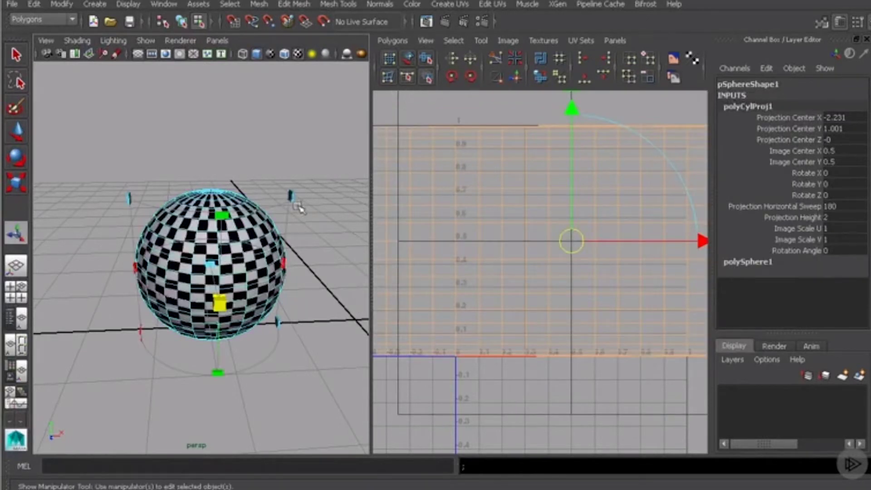
left_click_drag(289, 239, 271, 290, "alt")
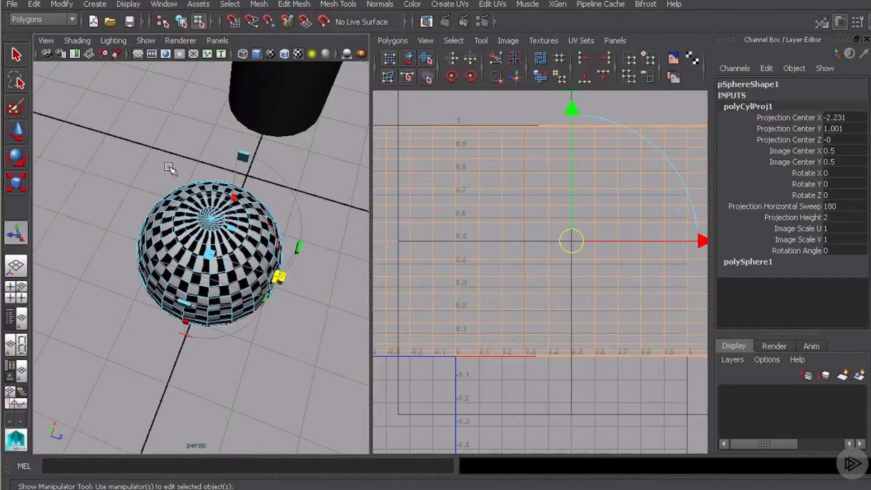
scroll(438, 200, "down", 3)
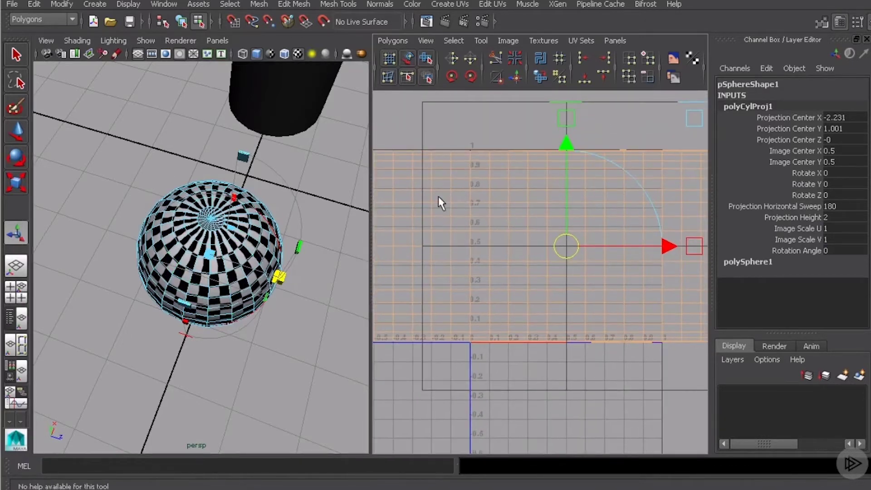
scroll(490, 220, "down", 2)
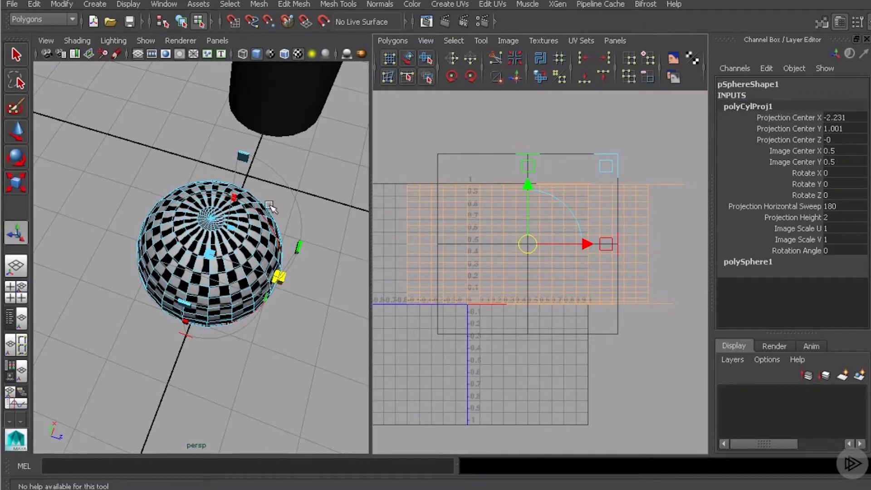
Set the sphere projection's horizontal sweep to 360 and zoom in on the resulting UV layout.
mouse_move(271, 207)
left_mouse_down("alt")
mouse_move(237, 225)
mouse_move(293, 204)
mouse_move(287, 210)
left_mouse_up("alt")
left_click_drag(229, 236, 266, 214, "alt")
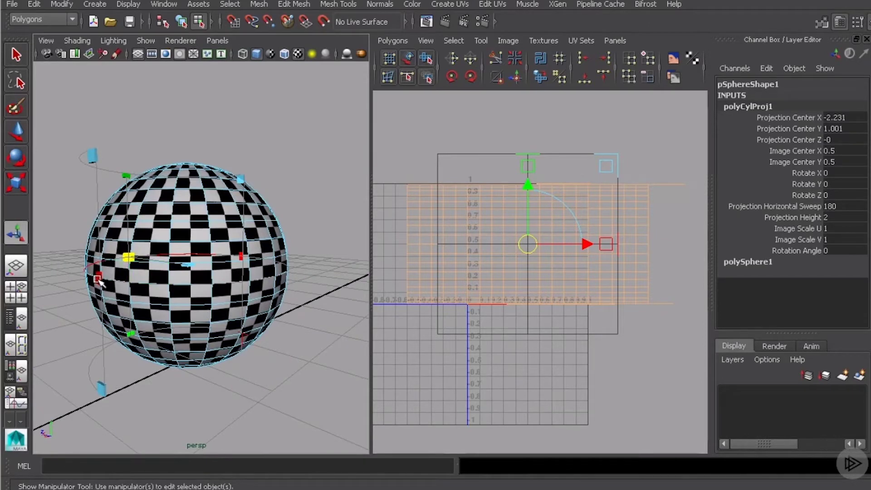
left_click_drag(99, 280, 210, 298)
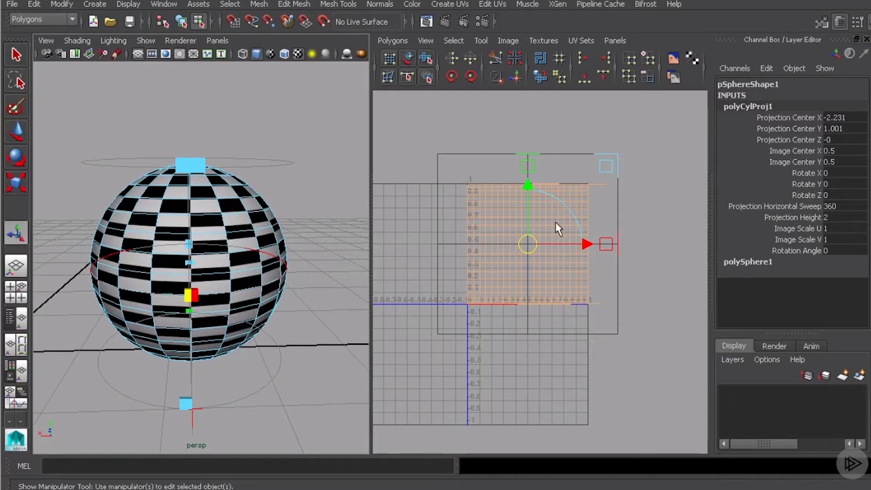
right_click_drag(525, 240, 474, 177, "alt")
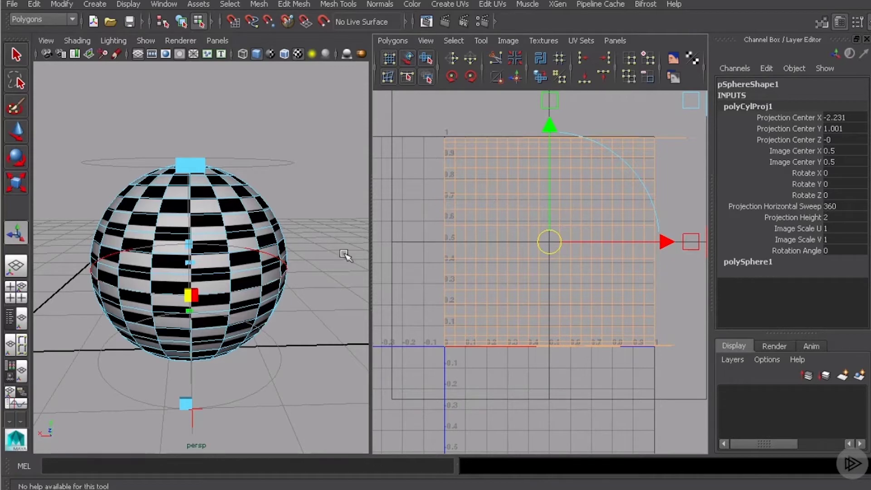
left_click_drag(281, 236, 194, 286, "alt")
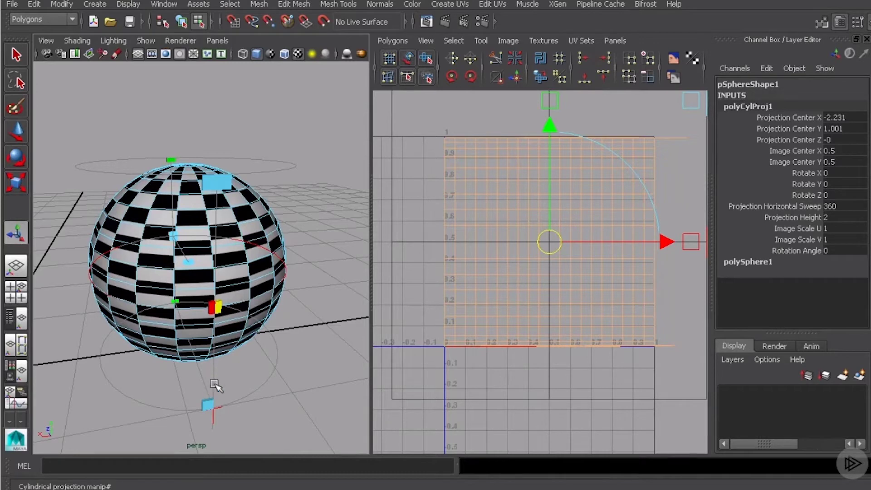
left_click_drag(258, 224, 189, 180, "alt")
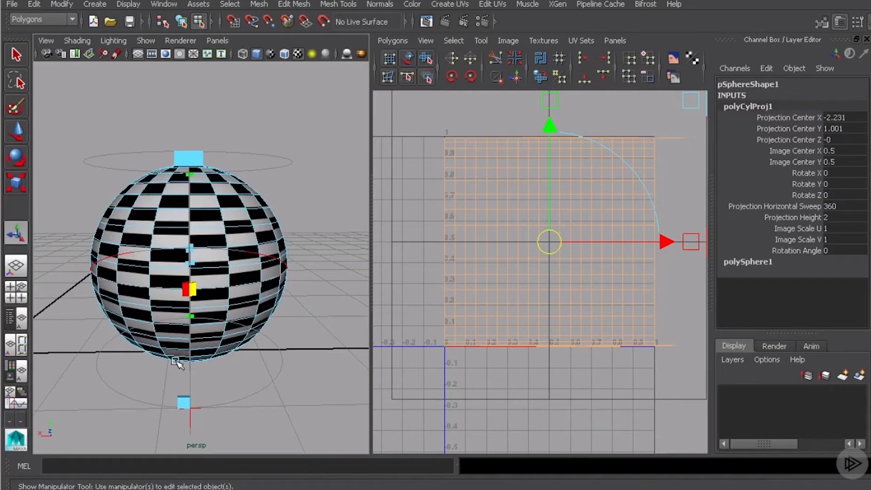
left_click_drag(204, 196, 213, 232, "alt")
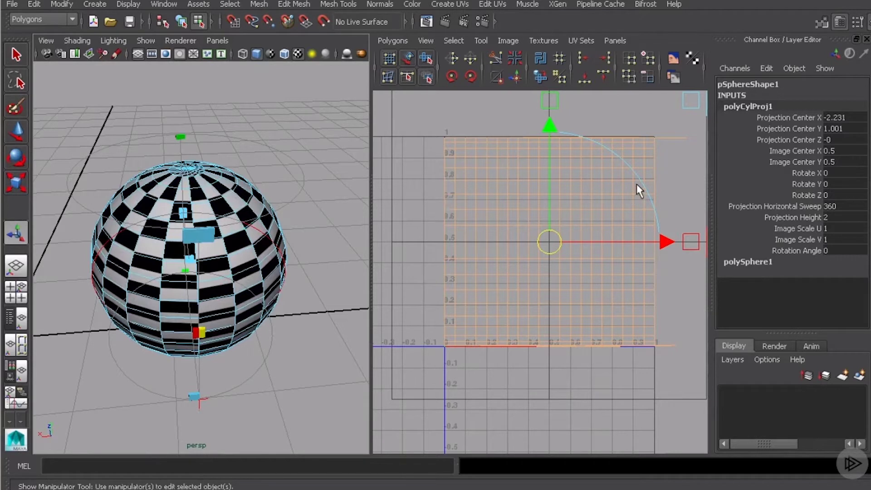
scroll(521, 213, "up", 1)
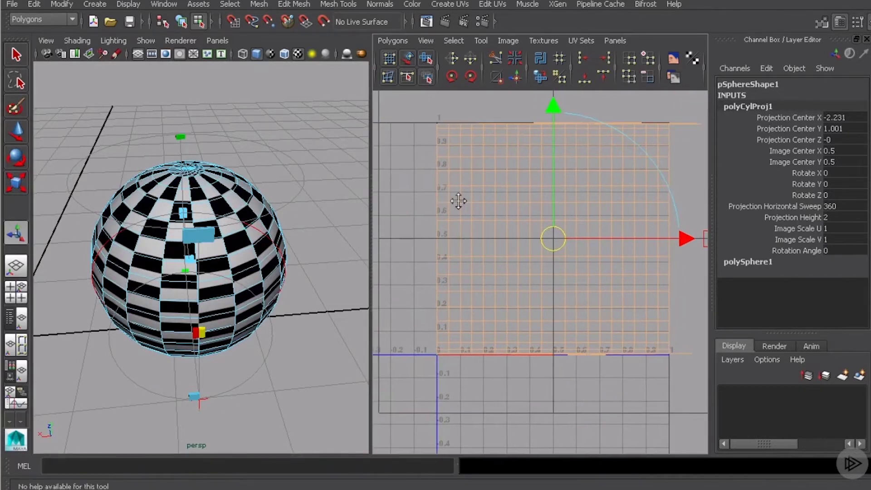
middle_click_drag(456, 199, 470, 194, "alt")
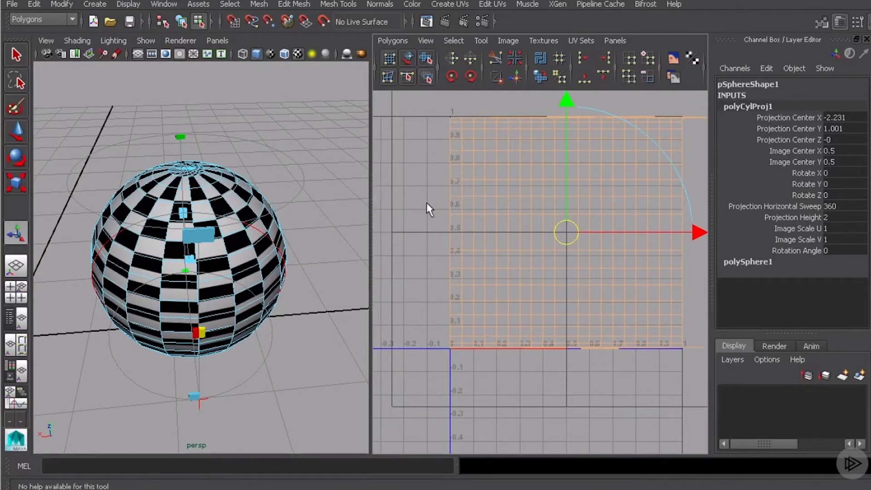
Switch the UV editor to Edge selection, pick an edge, and view the sphere from above.
right_click(445, 187)
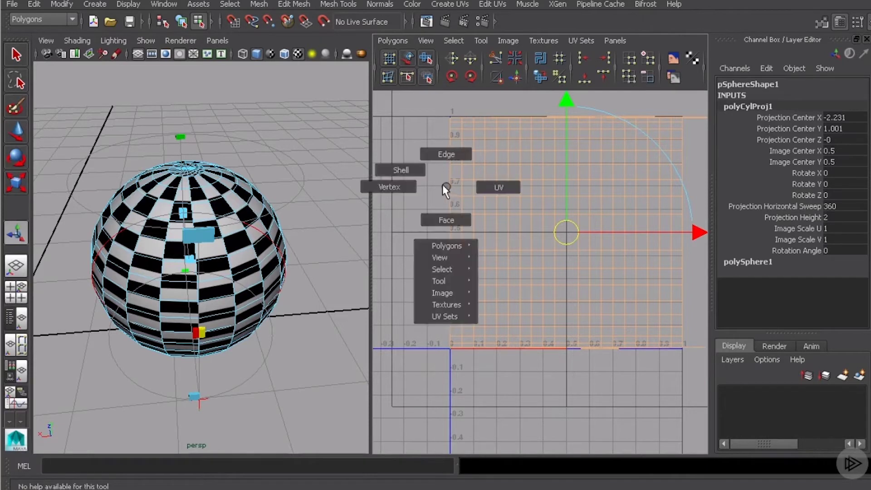
right_click_drag(442, 184, 445, 157)
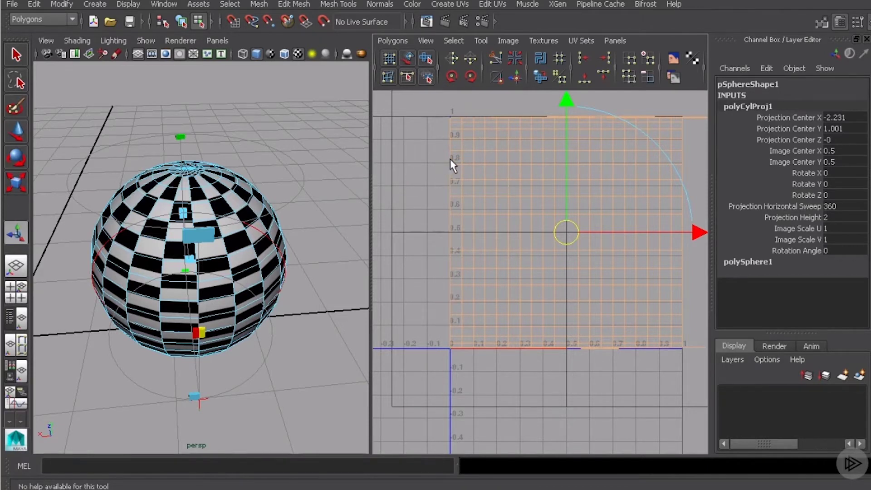
left_click(450, 158)
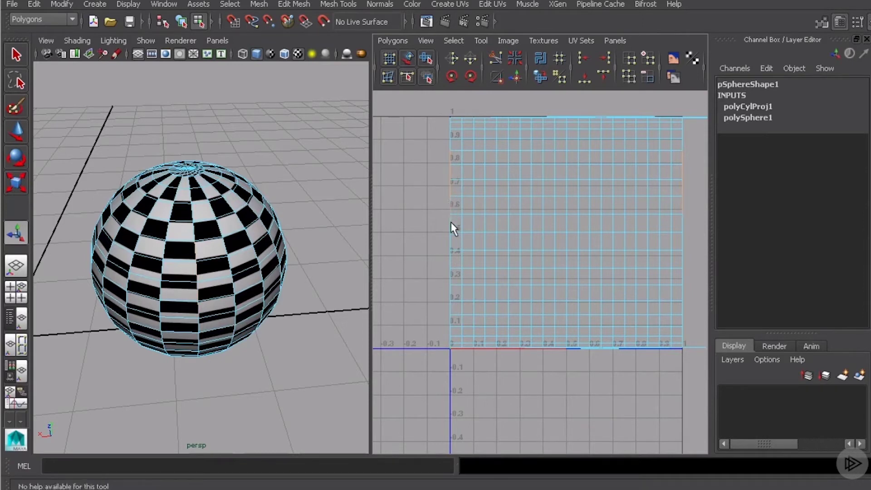
scroll(252, 259, "up", 5)
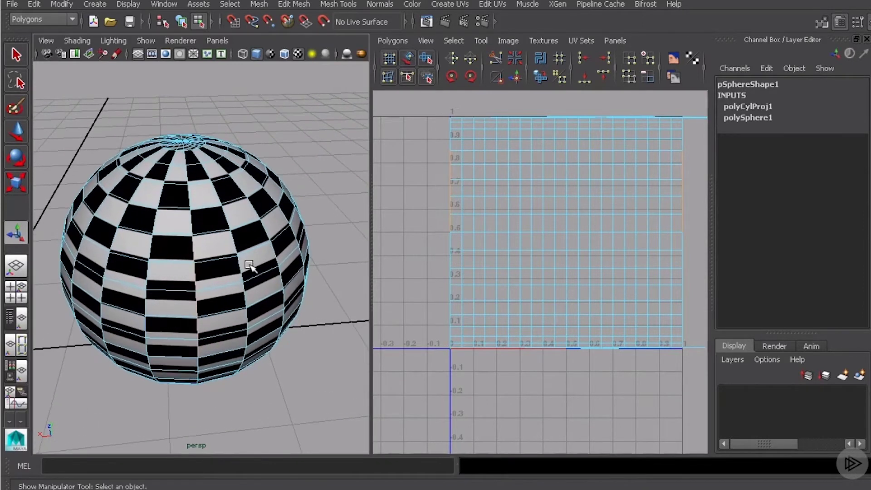
left_click_drag(249, 274, 227, 263, "alt")
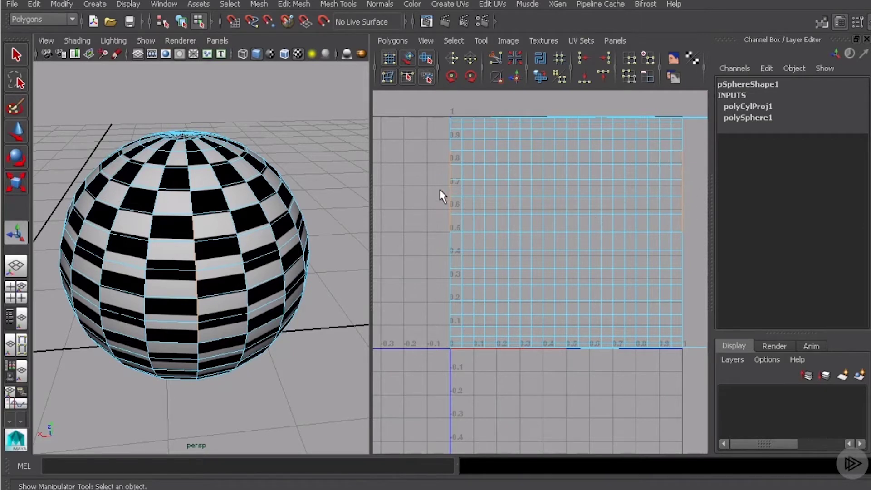
Return to object selection and bring back the cylindrical projection's settings and manipulator.
left_click(182, 22)
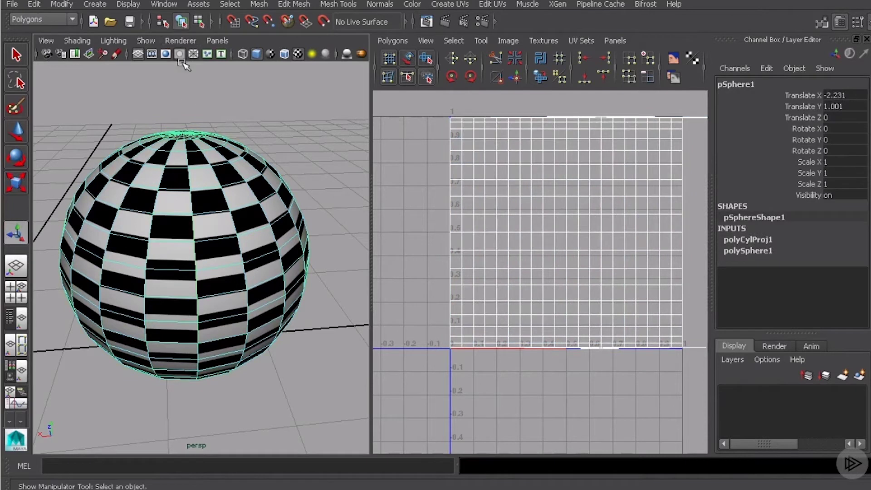
left_click(733, 241)
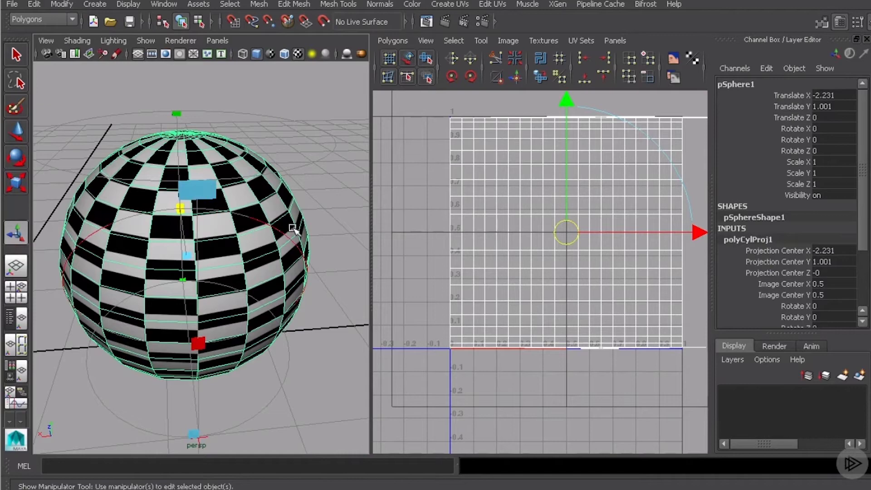
left_click_drag(293, 228, 330, 239, "alt")
left_click_drag(213, 262, 232, 229, "alt")
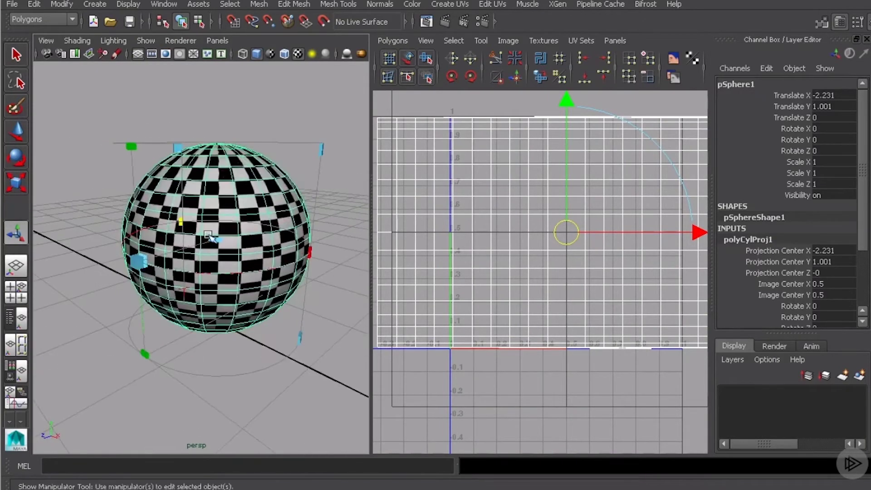
Adjust the projection height and rotate the cylindrical projection upright around the sphere.
mouse_move(159, 149)
left_mouse_down()
mouse_move(176, 38)
mouse_move(171, 156)
mouse_move(175, 82)
mouse_move(174, 144)
left_mouse_up()
left_click_drag(255, 155, 171, 165, "alt")
left_click_drag(281, 169, 296, 151)
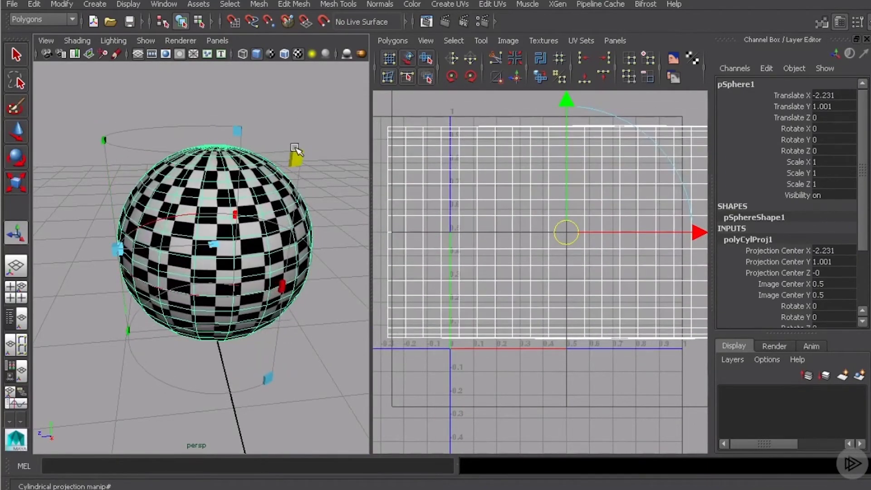
left_click_drag(300, 184, 172, 170, "alt")
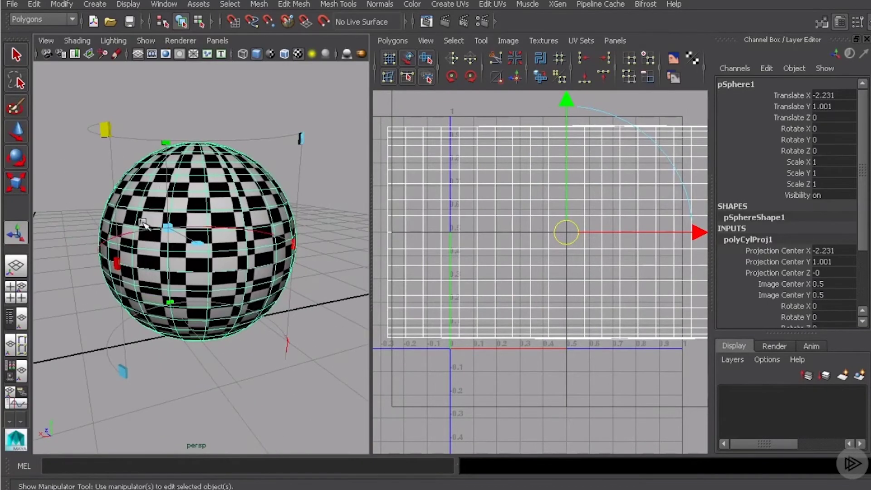
left_click_drag(118, 266, 172, 243)
scroll(172, 244, "up", 3)
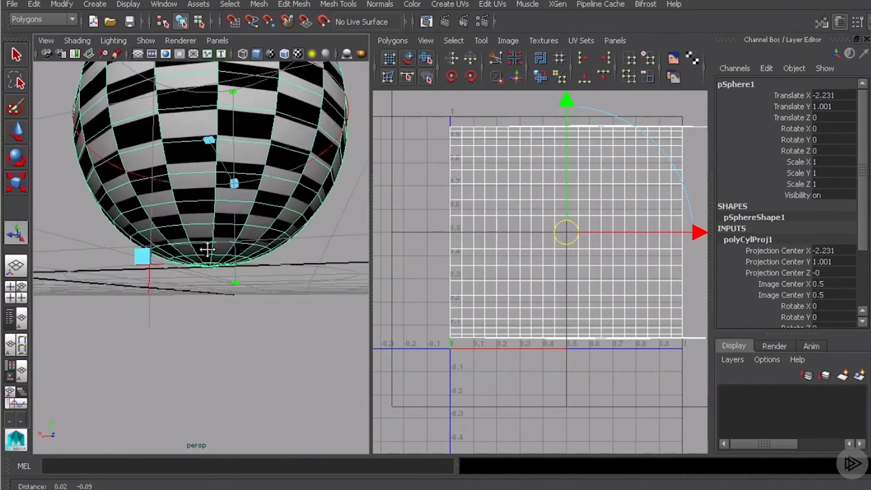
left_click_drag(200, 271, 153, 327, "alt")
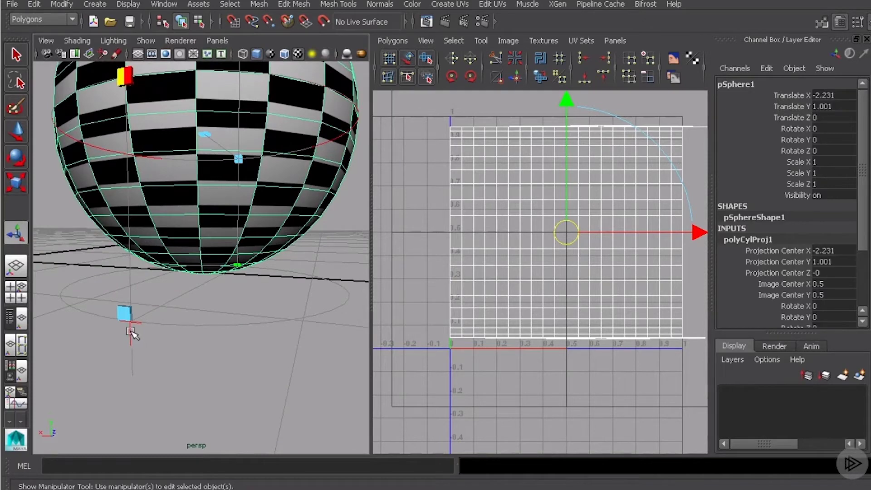
Raise the sphere's projection centre to Y 1.147, shift it sideways, inspect the pole, then undo the last change.
left_click_drag(199, 267, 284, 230, "alt")
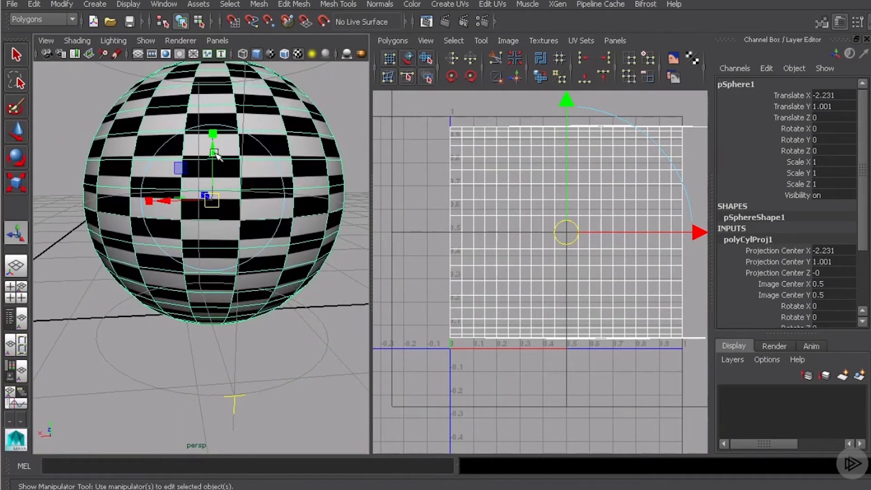
left_click_drag(215, 155, 228, 170)
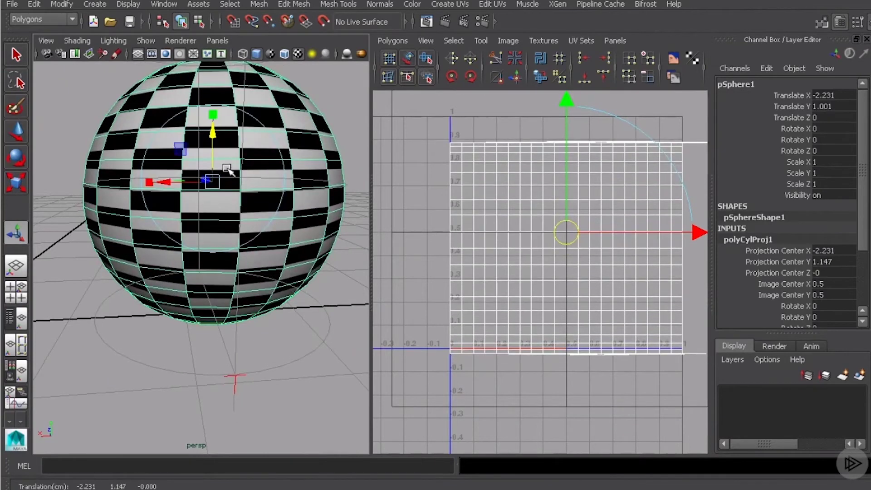
left_click_drag(166, 184, 145, 185)
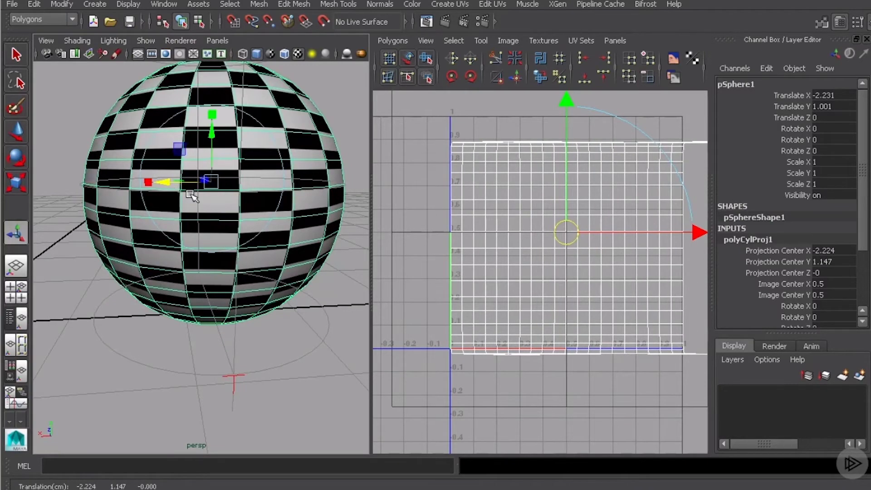
left_click_drag(272, 194, 253, 201, "alt")
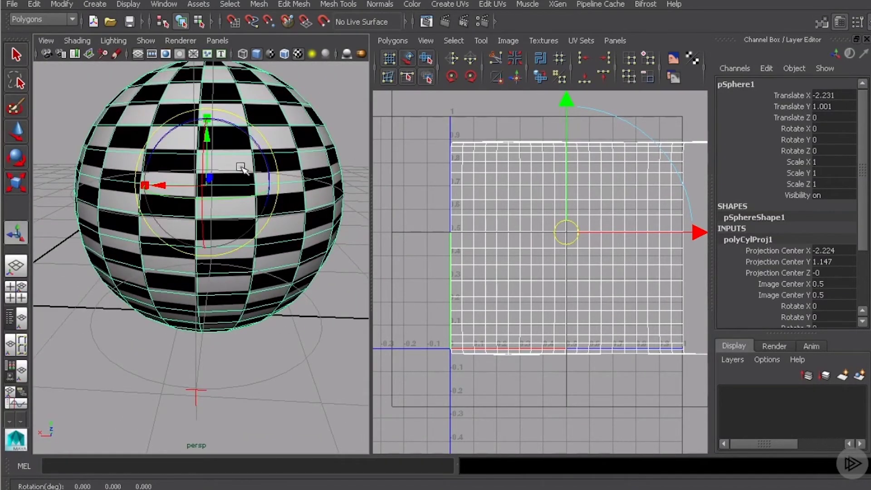
left_click_drag(242, 169, 172, 182, "alt")
key("ctrl+z")
Deselect the sphere and orbit until the pinched checker at its pole faces the camera.
left_click(68, 136)
mouse_move(208, 208)
left_mouse_down("alt")
mouse_move(249, 236)
mouse_move(188, 220)
mouse_move(176, 174)
mouse_move(186, 205)
mouse_move(179, 194)
mouse_move(192, 206)
left_mouse_up("alt")
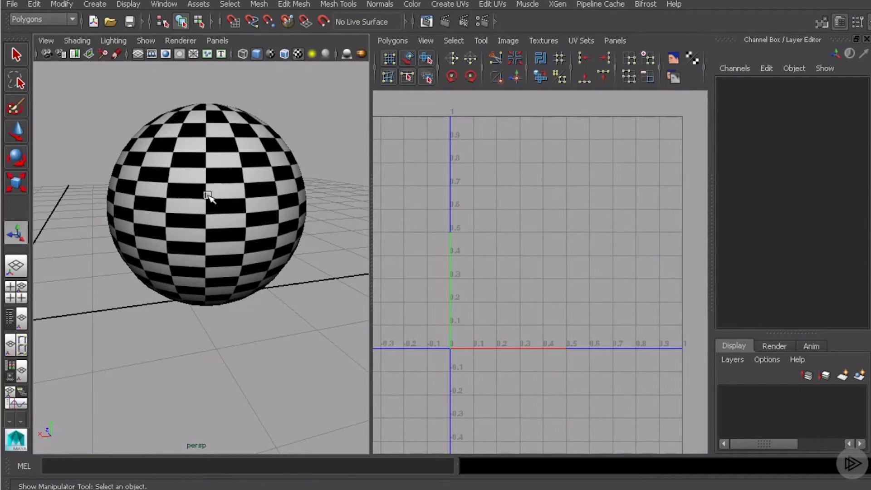
left_click_drag(207, 195, 205, 212, "alt")
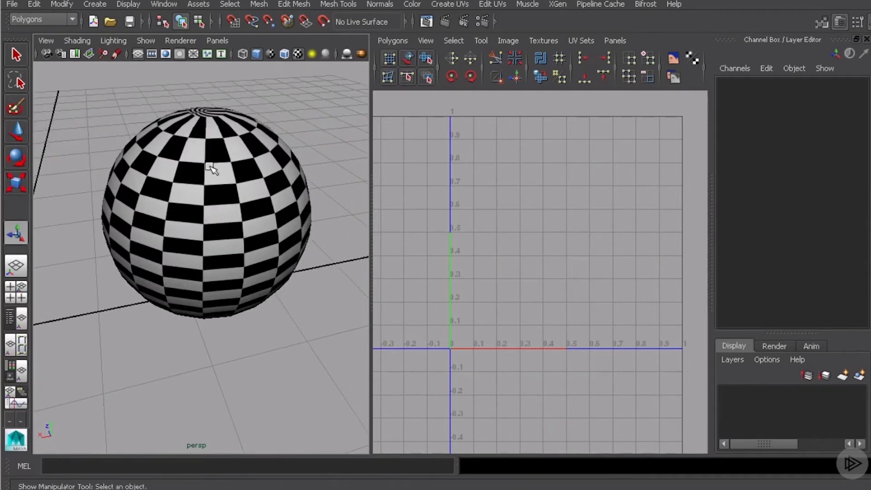
left_click_drag(208, 166, 208, 226, "alt")
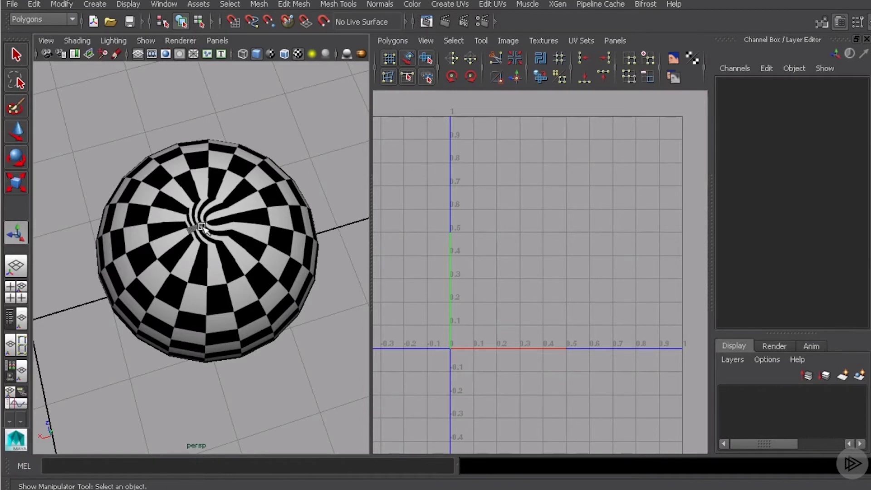
left_click_drag(189, 235, 204, 168, "alt")
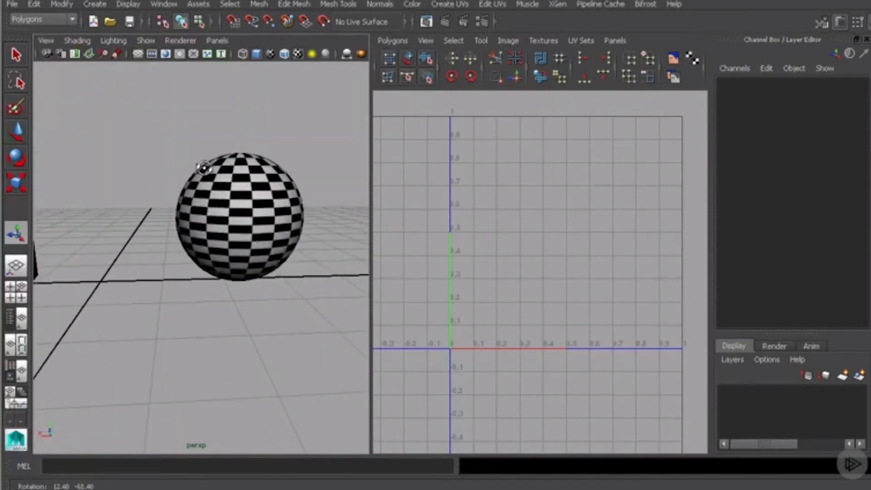
right_click_drag(159, 205, 142, 204, "alt")
Select the cylinder and apply a Cylindrical Mapping projection (polyCylProj2) to it.
left_click_drag(142, 204, 213, 258, "alt")
left_click(235, 243)
left_click(439, 3)
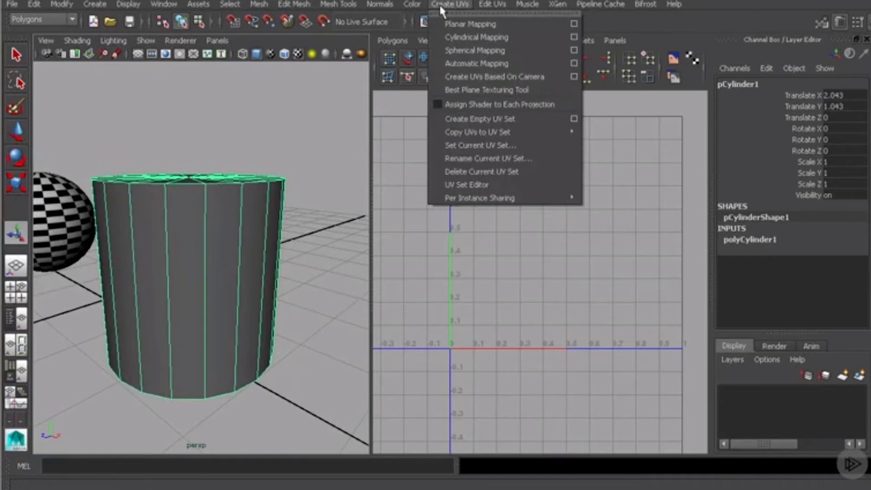
left_click(549, 43)
left_click_drag(264, 148, 254, 194, "alt")
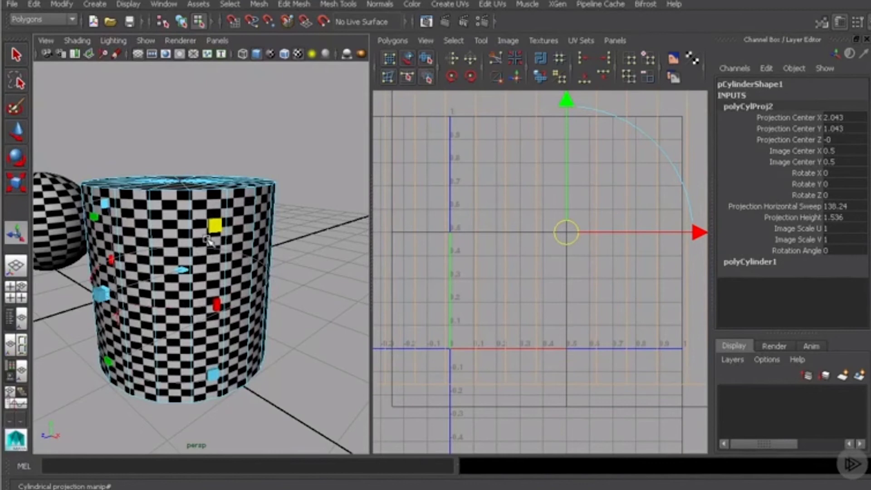
Give the cylinder's projection a 360 horizontal sweep and raise its height to 2.851.
left_click_drag(207, 240, 202, 174, "alt")
double_click(201, 173)
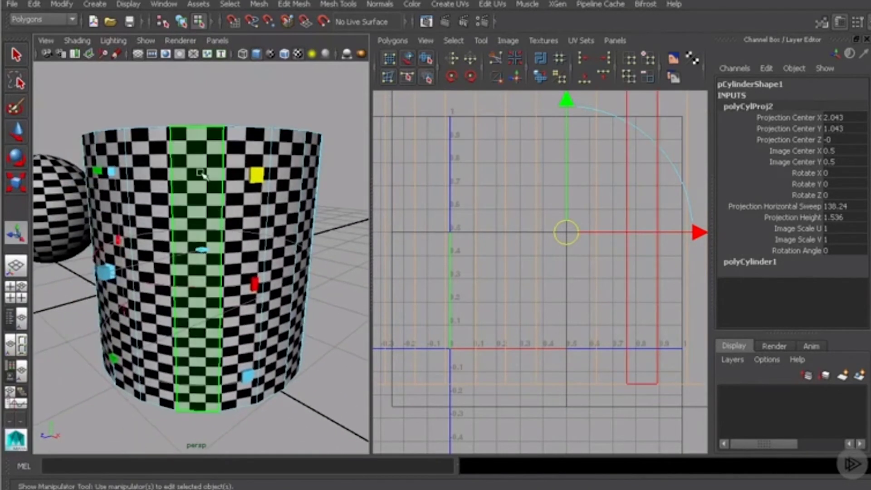
left_click_drag(178, 209, 217, 213, "alt")
left_click(258, 204)
left_click(195, 184)
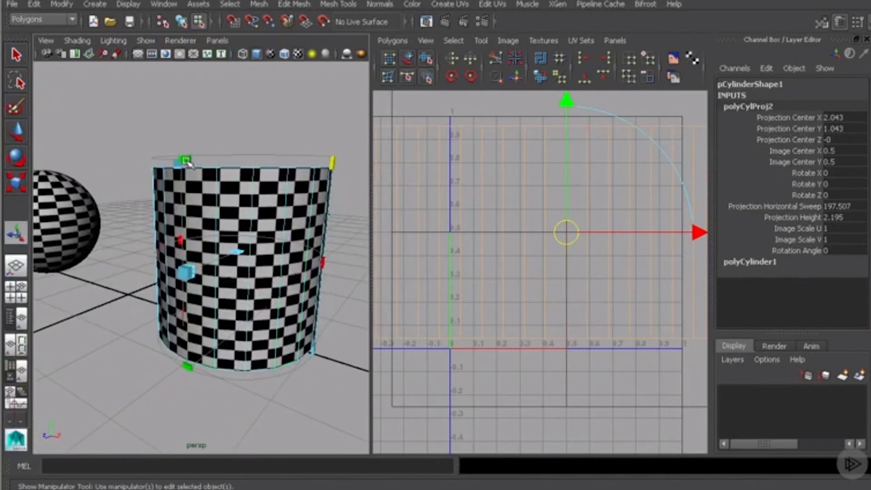
left_click_drag(188, 157, 193, 135)
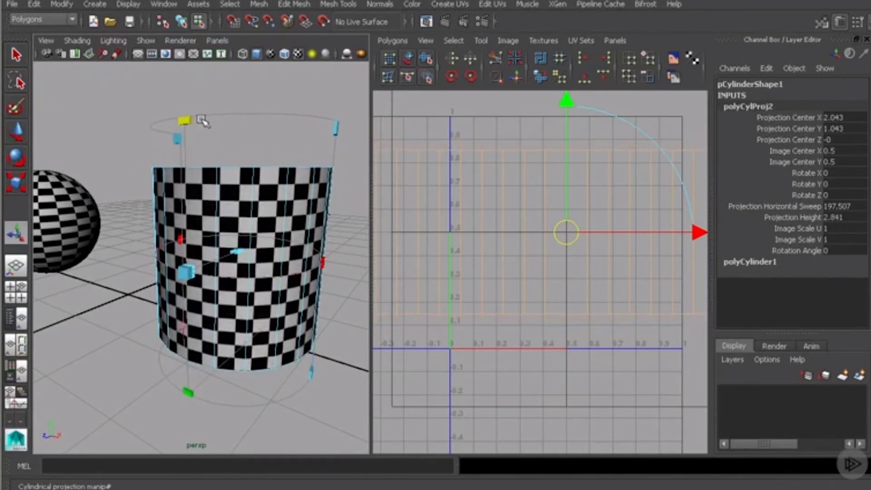
left_click_drag(204, 125, 172, 226, "alt")
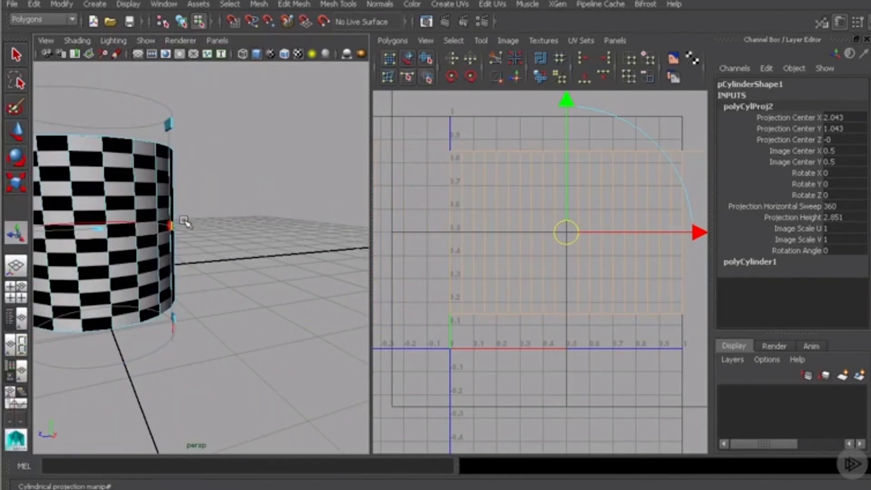
Stretch the cylinder's UV projection height to 4.972 so its side checkers are square.
key("t")
key("f")
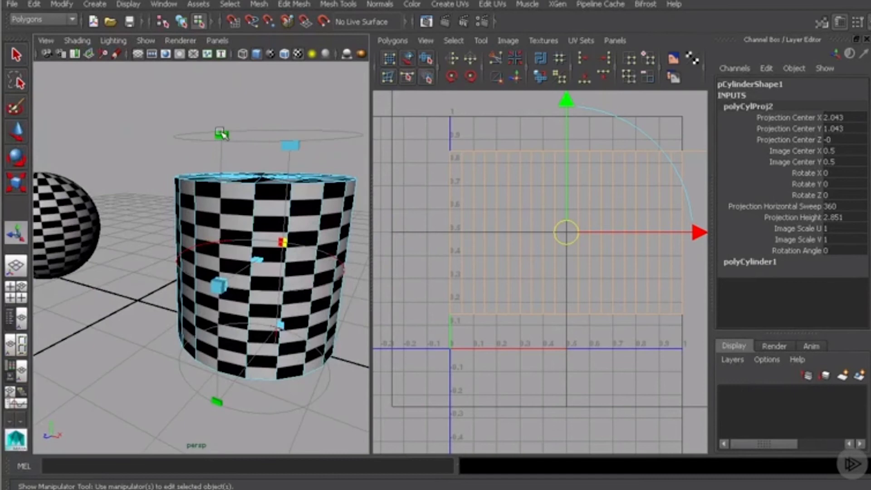
left_click_drag(222, 134, 233, 96)
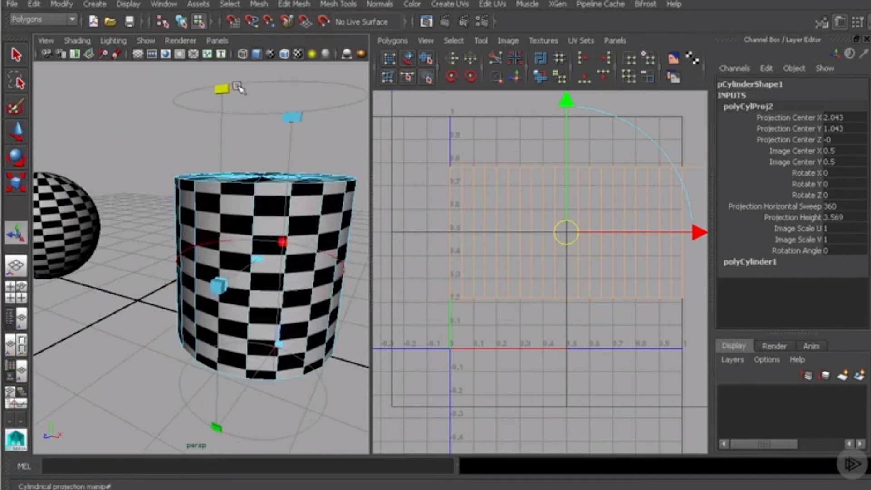
left_click_drag(228, 219, 237, 284, "alt")
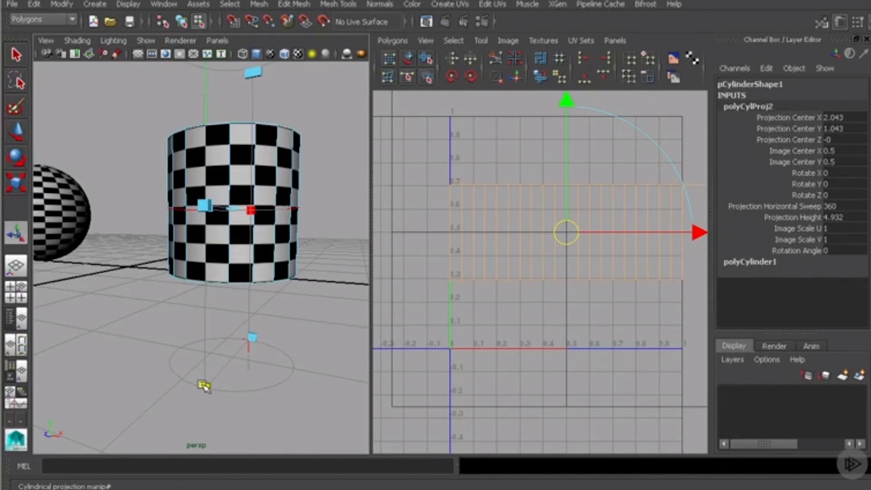
left_click_drag(204, 386, 204, 387)
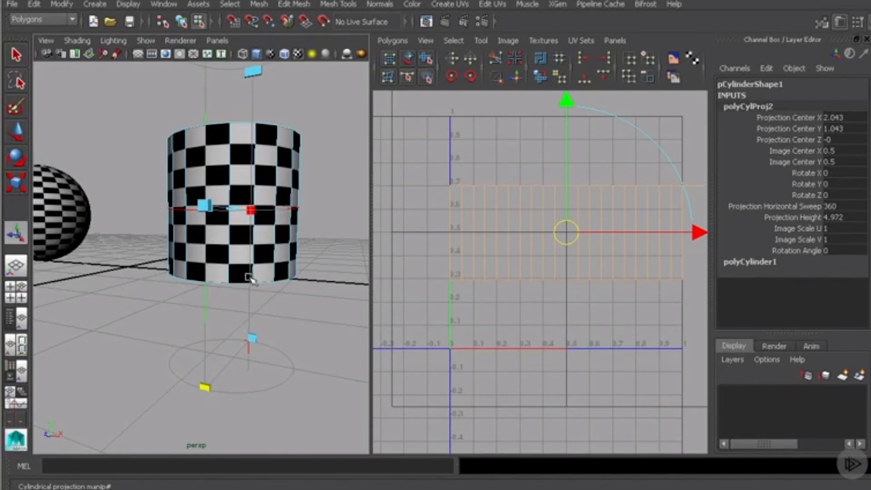
left_click_drag(251, 279, 231, 272, "alt")
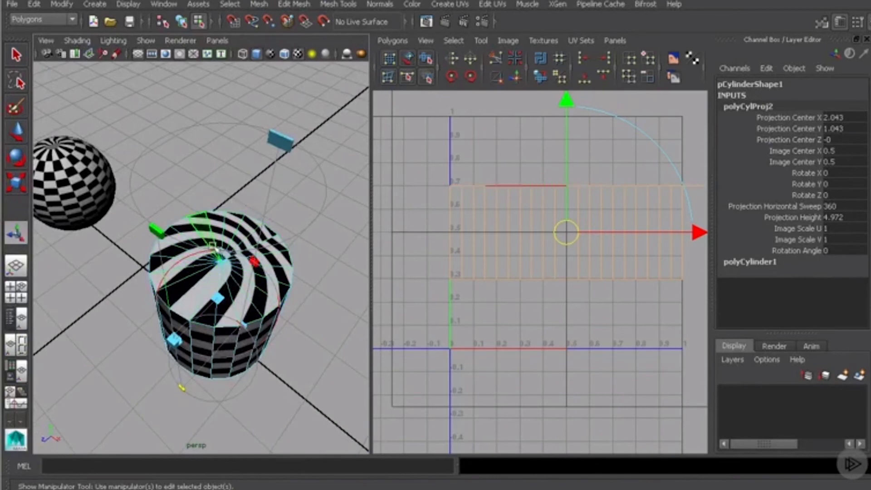
left_click_drag(237, 290, 237, 311, "alt")
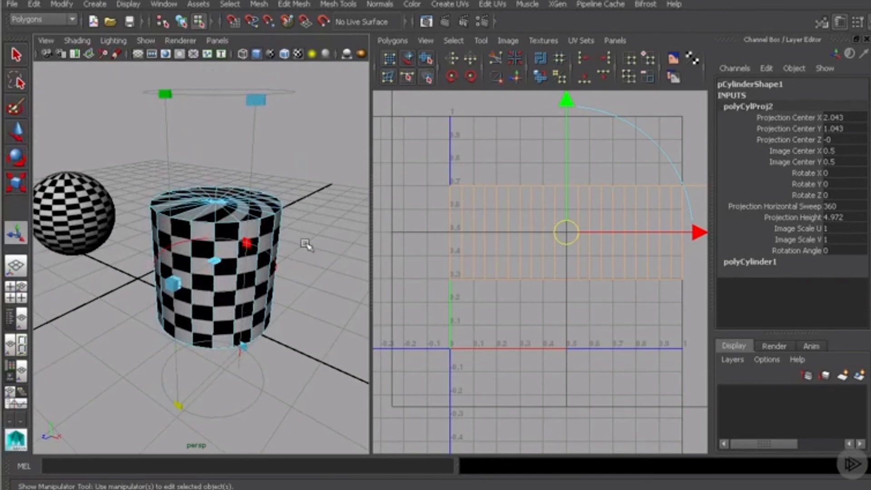
left_click_drag(306, 245, 254, 261, "alt")
middle_click_drag(254, 260, 338, 281, "alt")
left_click_drag(272, 272, 248, 223, "alt")
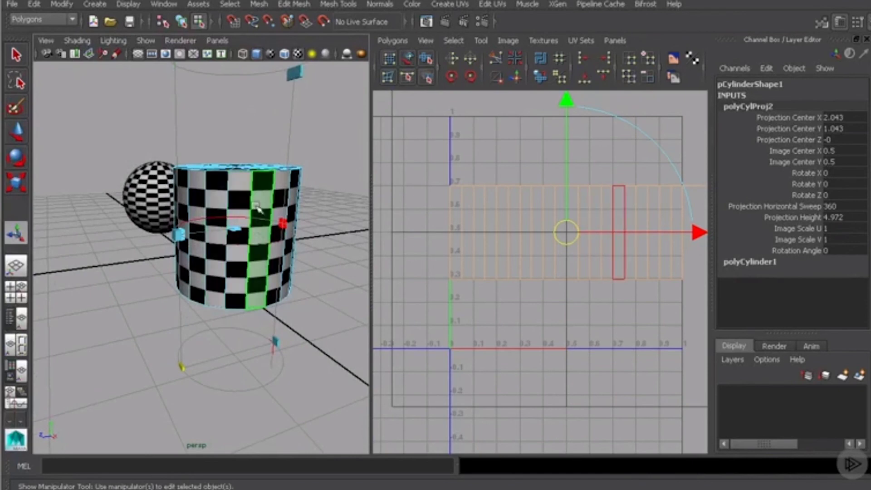
left_click_drag(257, 208, 255, 244, "alt")
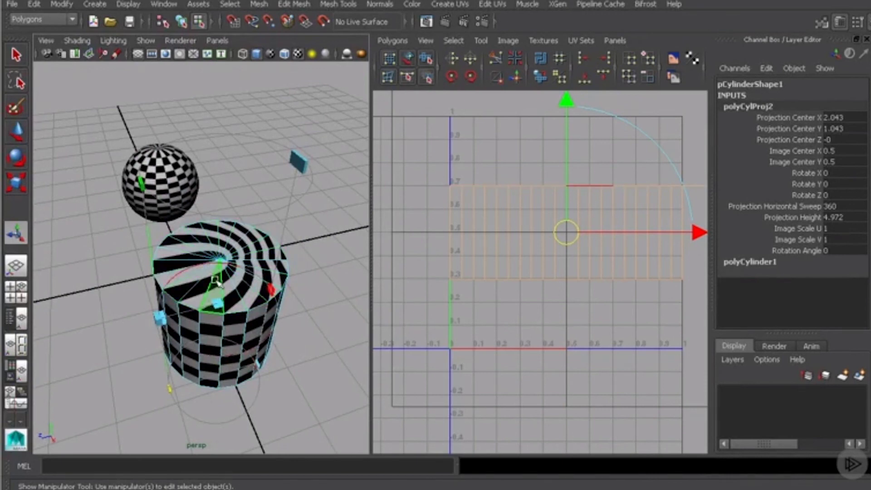
left_click_drag(217, 282, 231, 243, "alt")
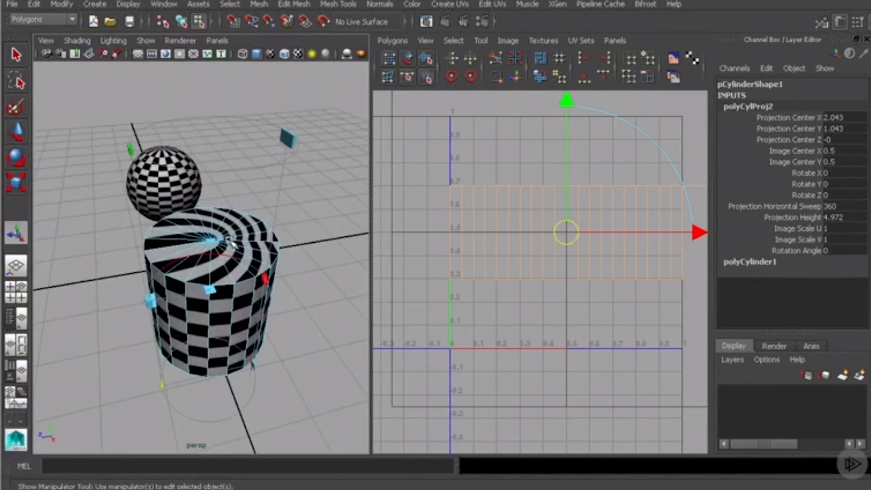